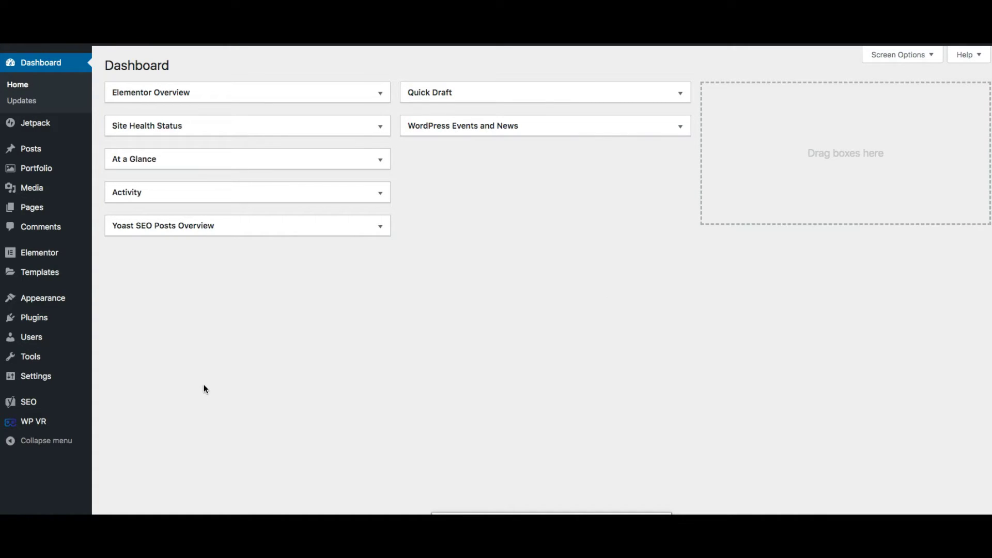
- Bring up the WP VR entry in the admin sidebar to reach its Get Started page
mouse_move(75, 429)
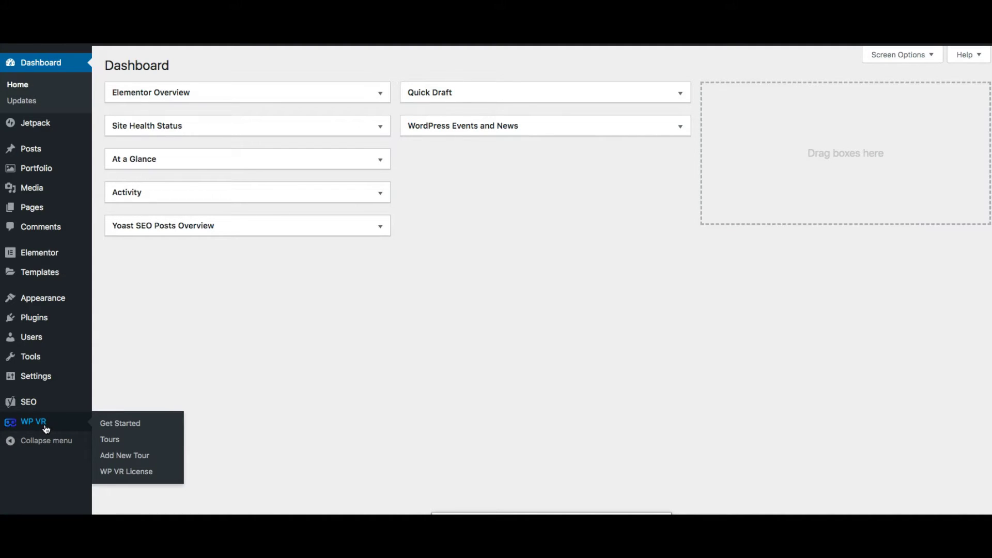
left_click(45, 429)
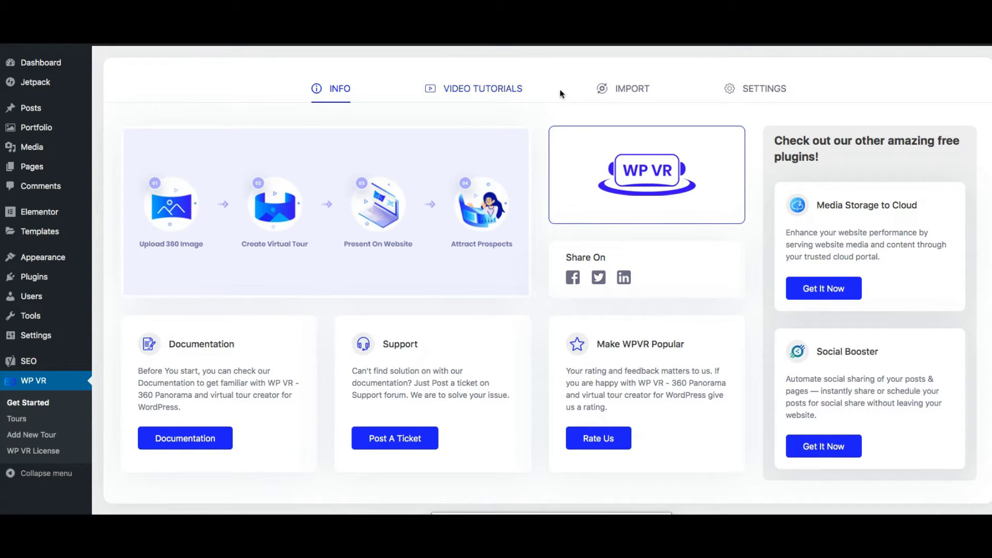
- Show the Import section with its tour-file upload and Submit option
left_click(632, 93)
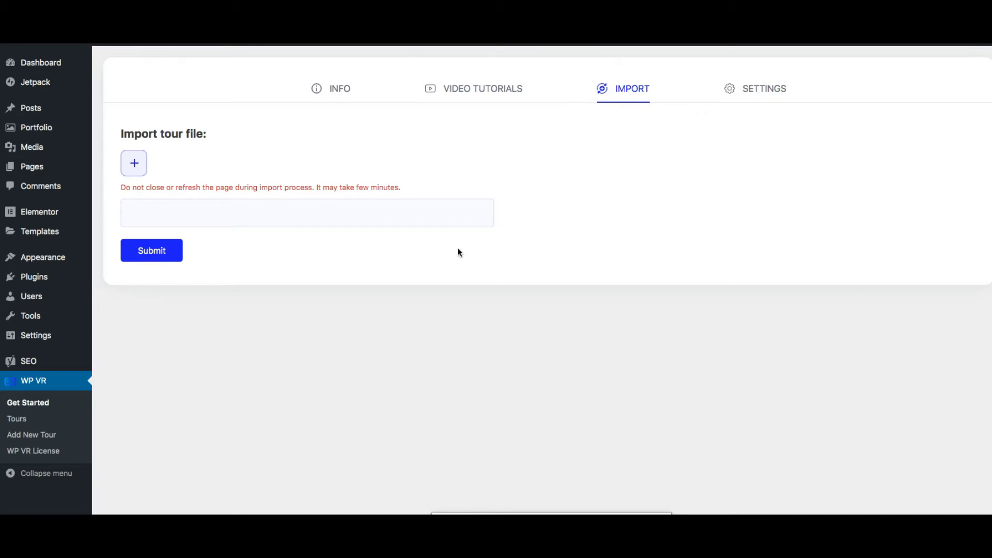
- Display WP VR's General Setup Options, including Large Image Handler and rollback version 5.6.0
left_click(748, 95)
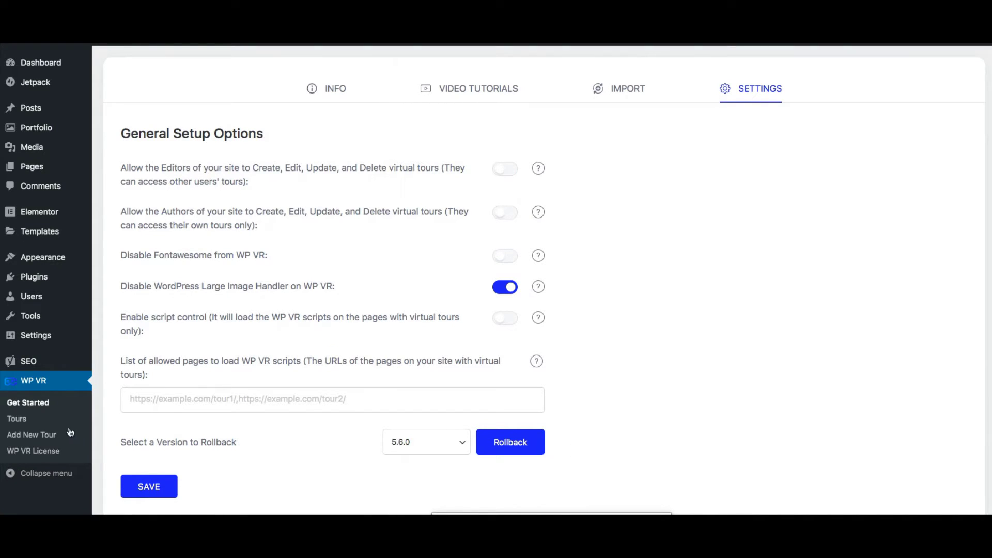
- Open the Tours list to review the six published tours and their shortcodes
left_click(17, 421)
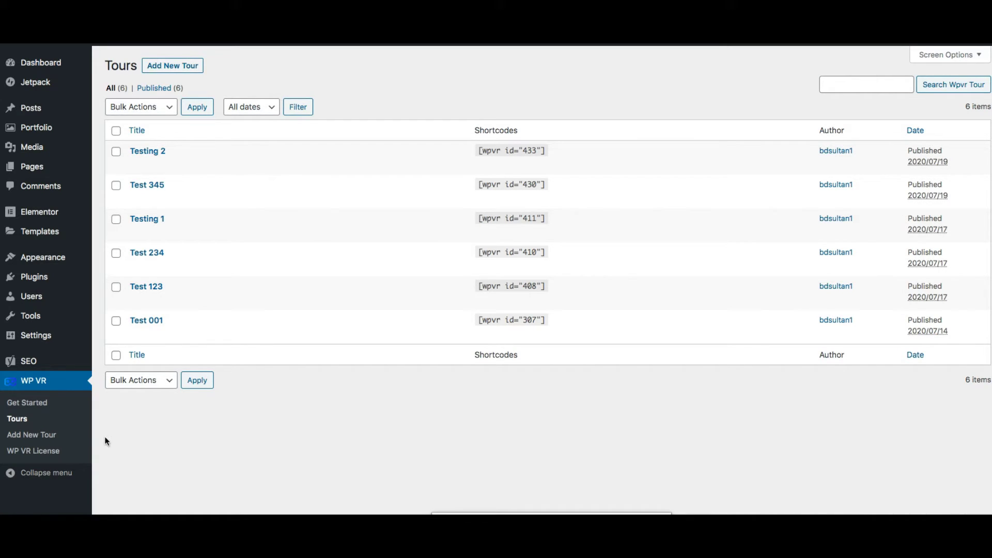
left_click(41, 435)
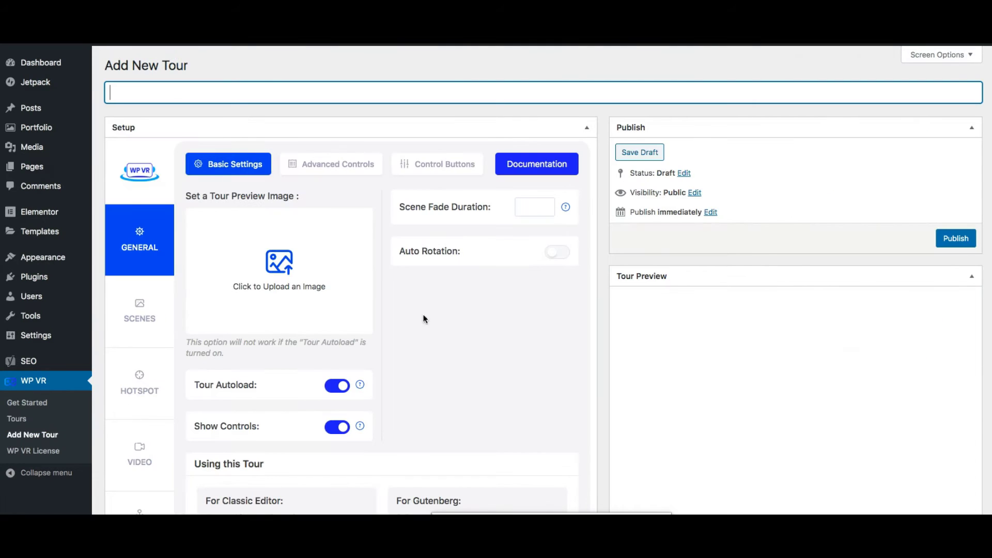
left_click(482, 341)
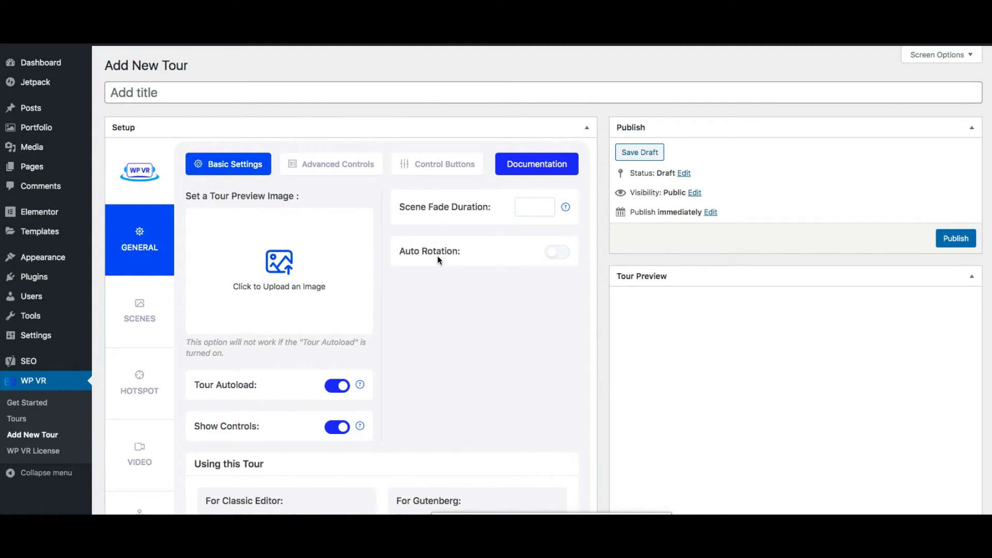
- View Advanced Controls, then the Control Buttons settings for move, zoom, full-screen, gyroscope and home
left_click(344, 169)
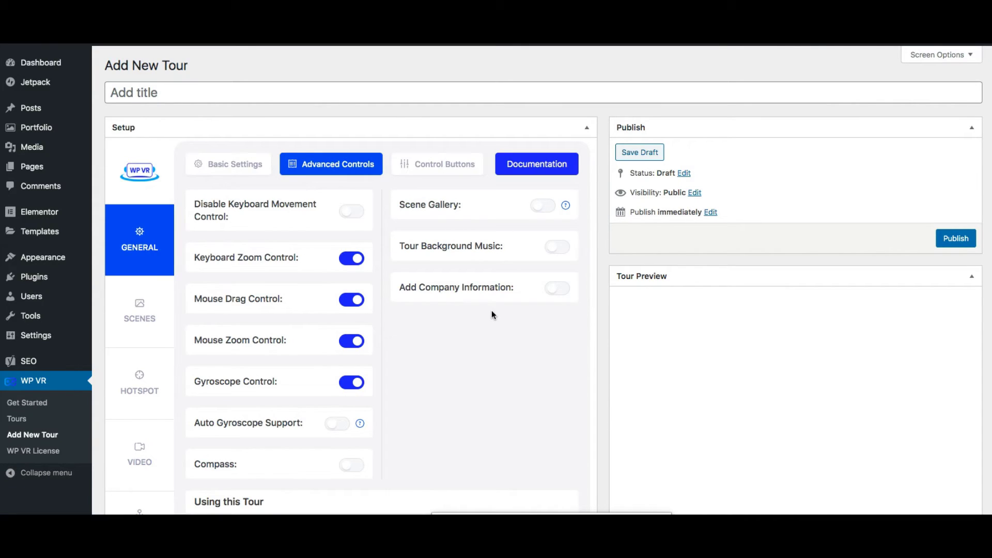
left_click(442, 166)
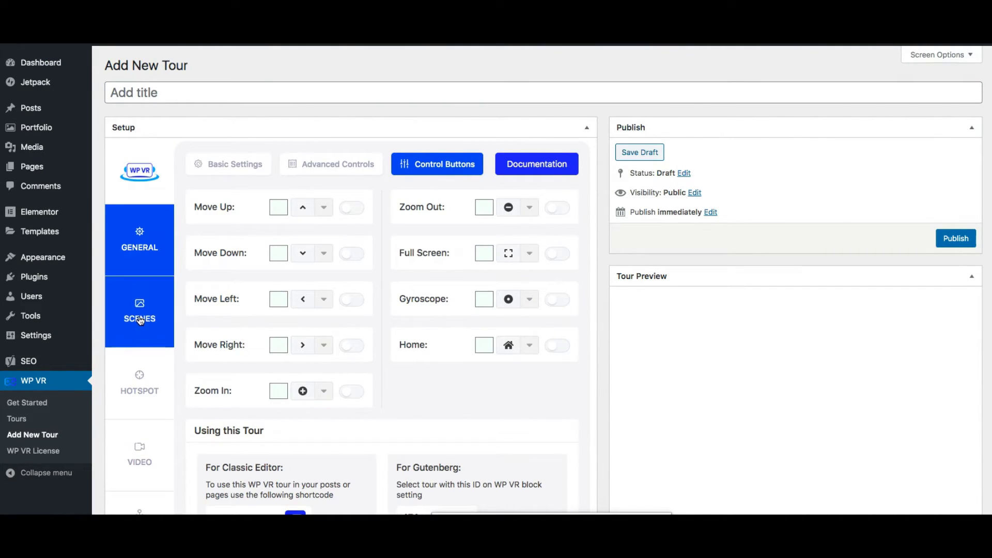
- Scroll through the Scene Setting options, then show the Hotspot Setting form with type Info
left_click(140, 312)
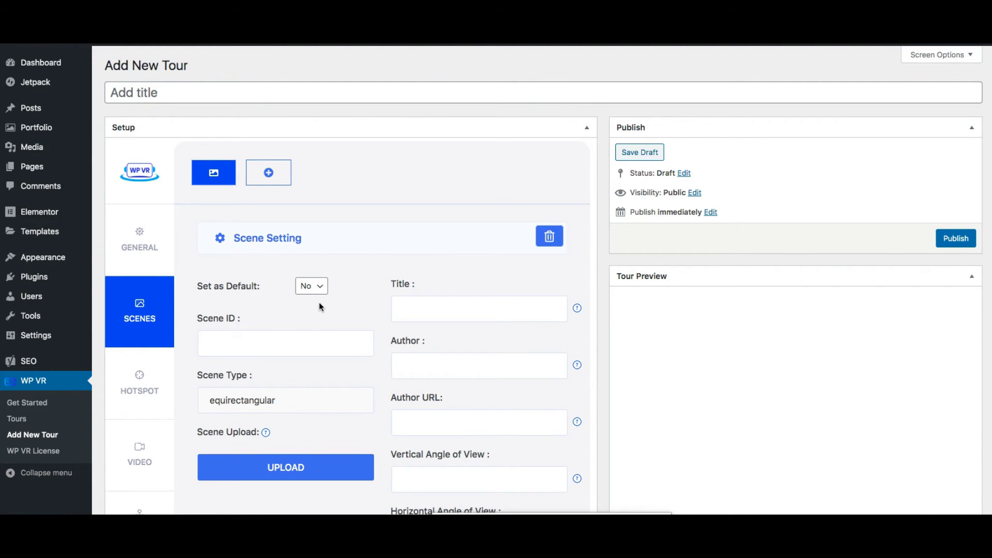
scroll(318, 302, "down", 7)
left_click(522, 465)
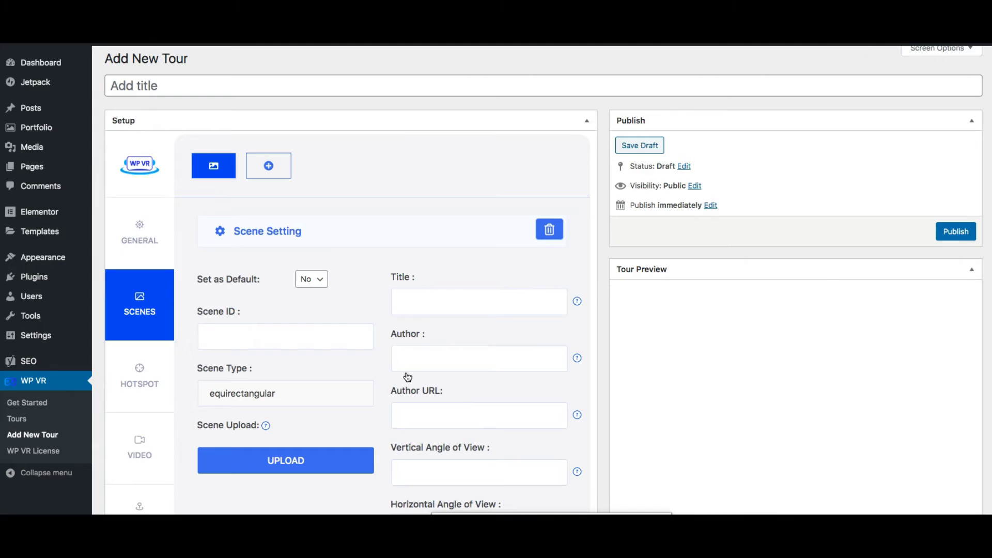
scroll(467, 414, "down", 4)
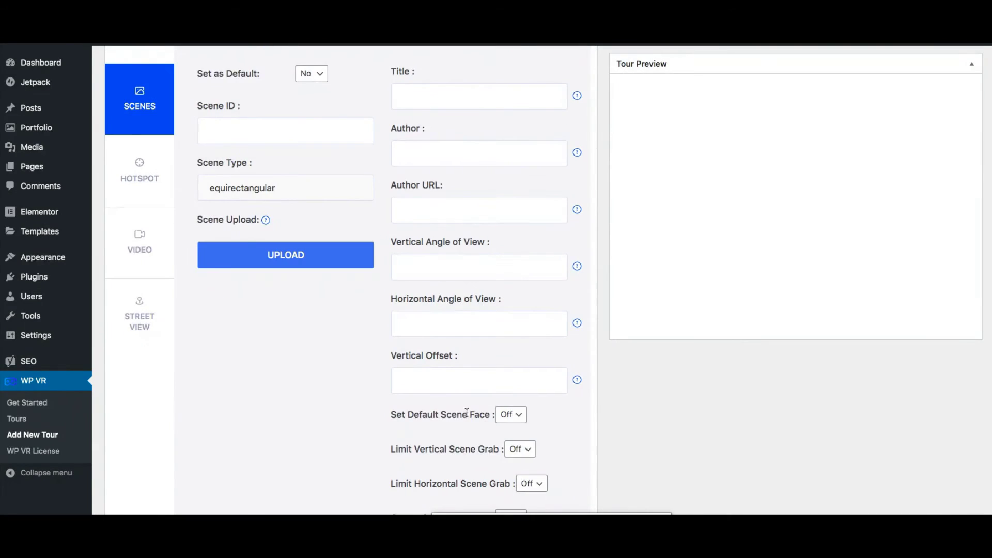
scroll(467, 413, "up", 4)
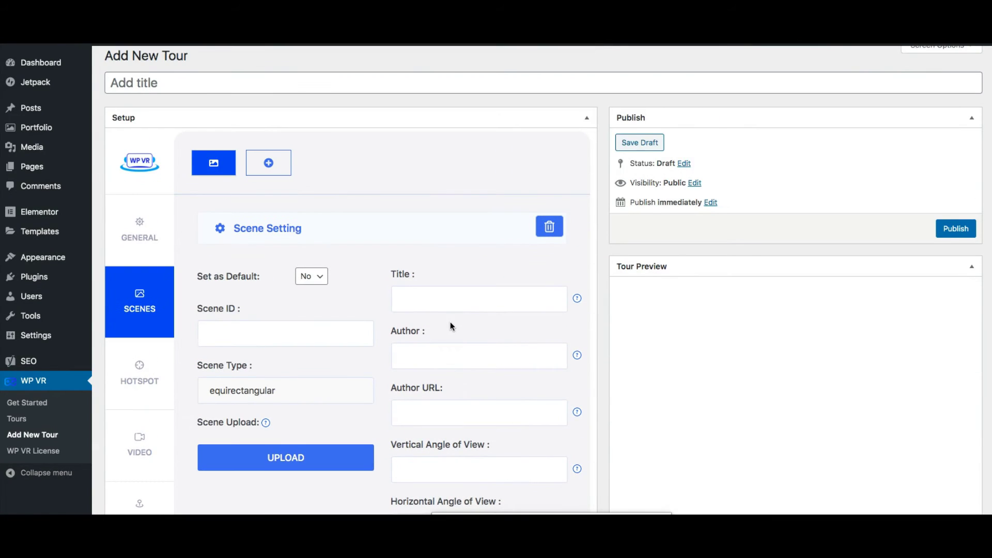
scroll(450, 322, "down", 1)
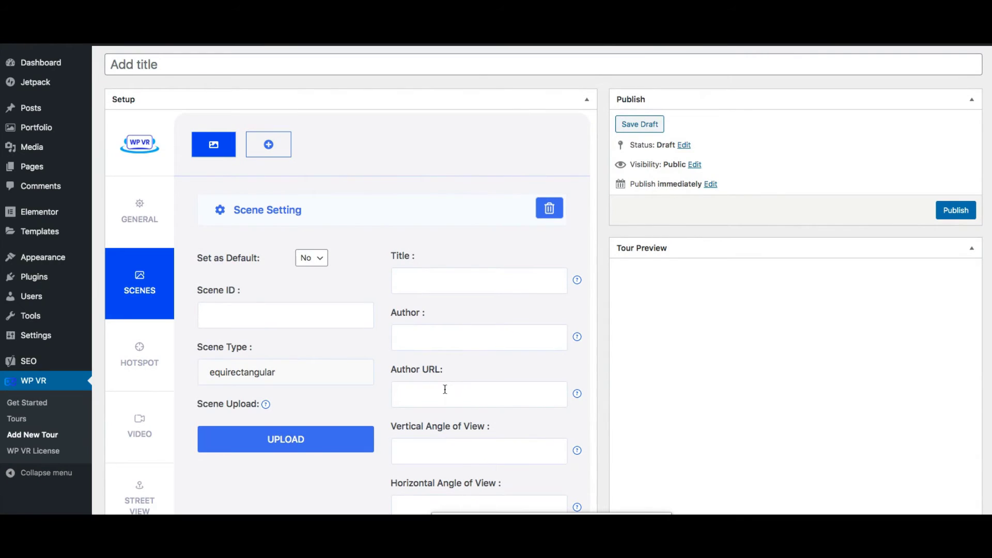
scroll(448, 396, "down", 5)
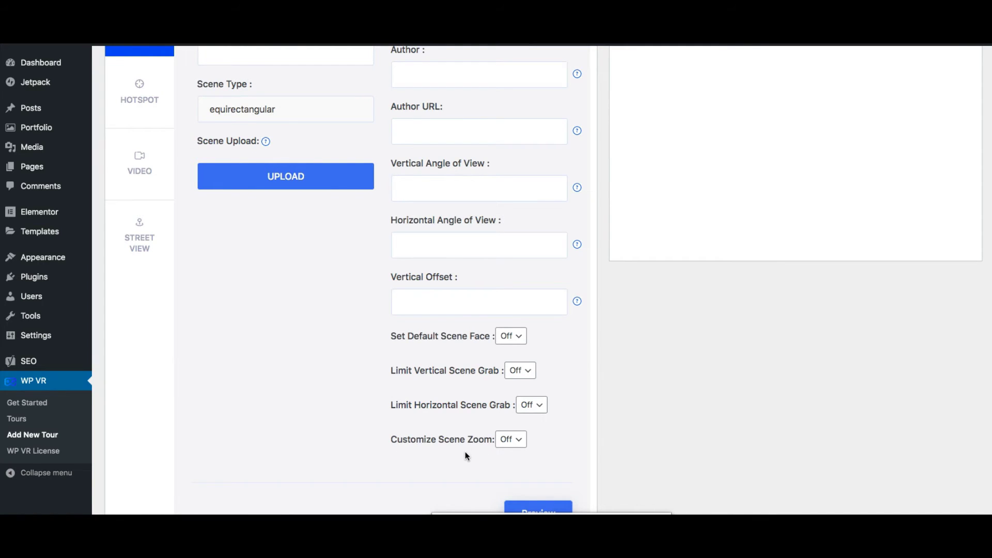
scroll(346, 437, "up", 5)
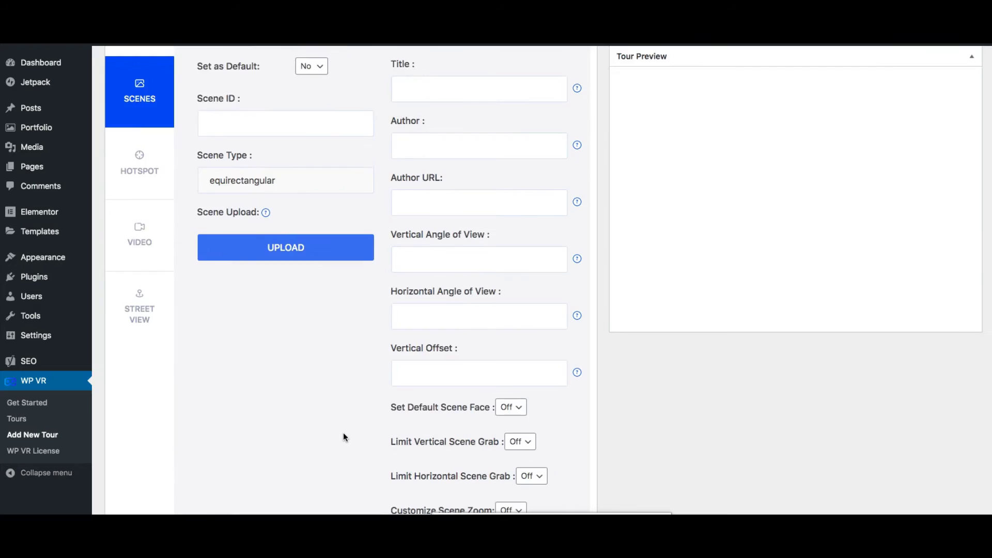
left_click(172, 388)
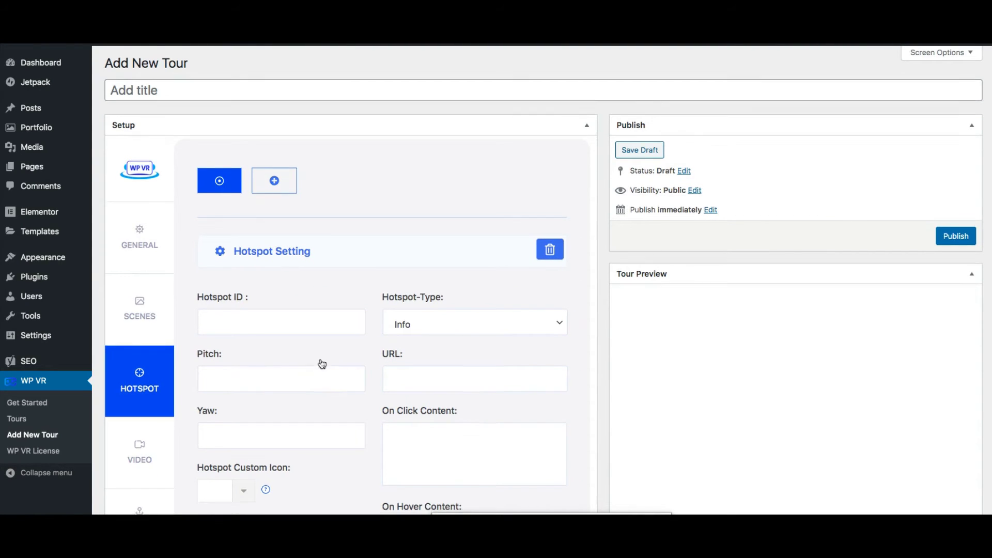
- Change the hotspot type from Info to Scene, then display the tour's Video Settings
scroll(352, 355, "down", 3)
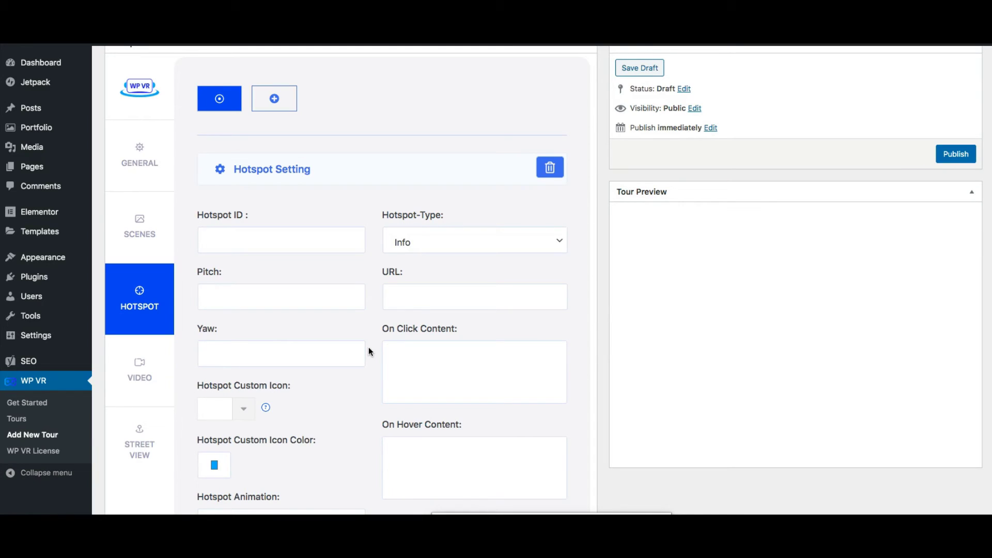
left_click(446, 240)
left_click(446, 253)
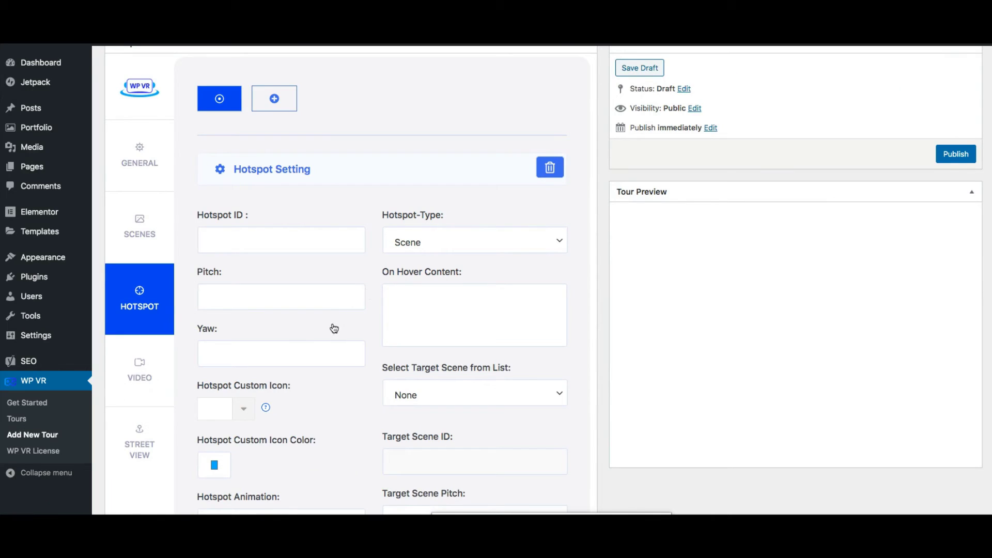
left_click(137, 368)
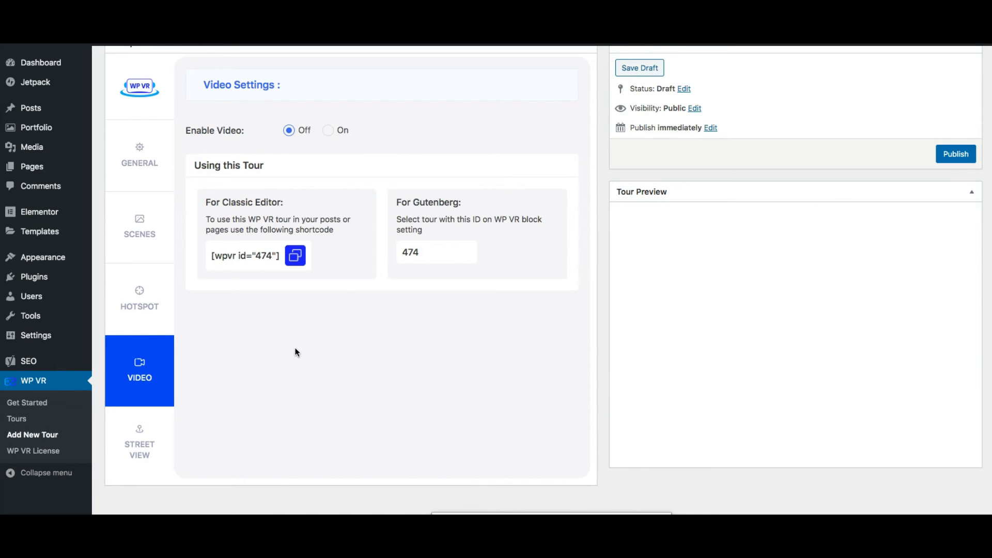
left_click(145, 439)
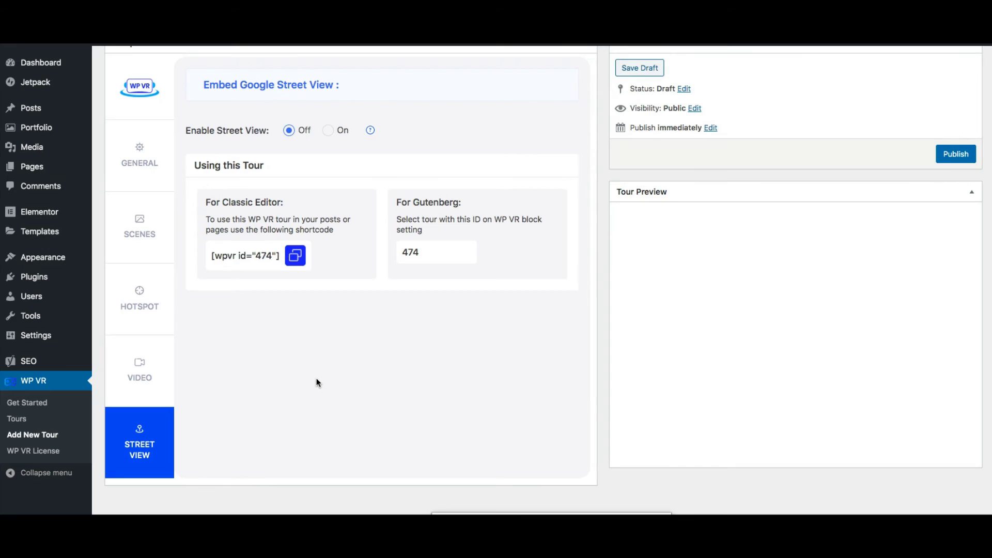
scroll(317, 383, "up", 2)
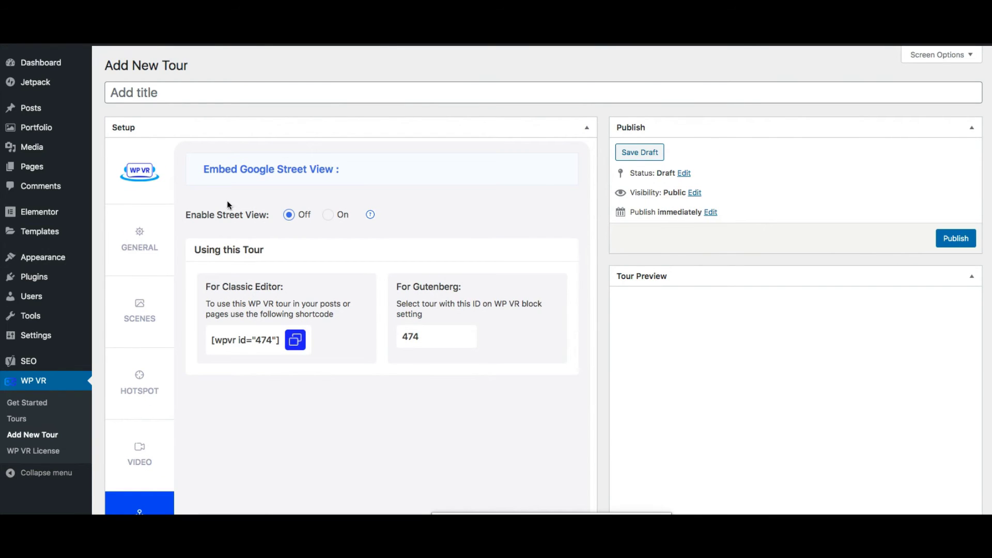
- Show the General basic settings, with Tour Autoload and Show Controls on and Auto Rotation off
left_click(155, 248)
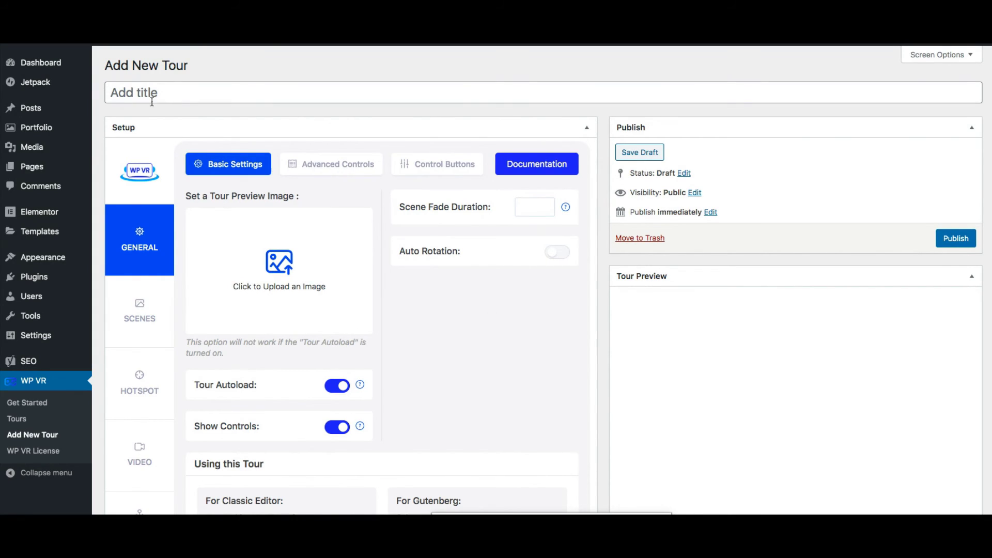
- Briefly check the Scenes section, then bring the General tour settings back into view
left_click(158, 314)
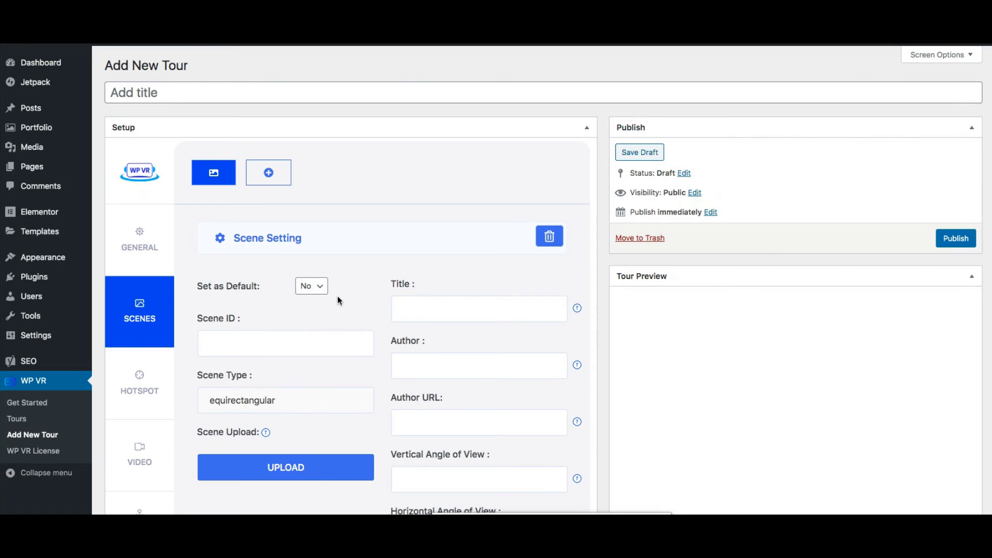
scroll(349, 359, "down", 7)
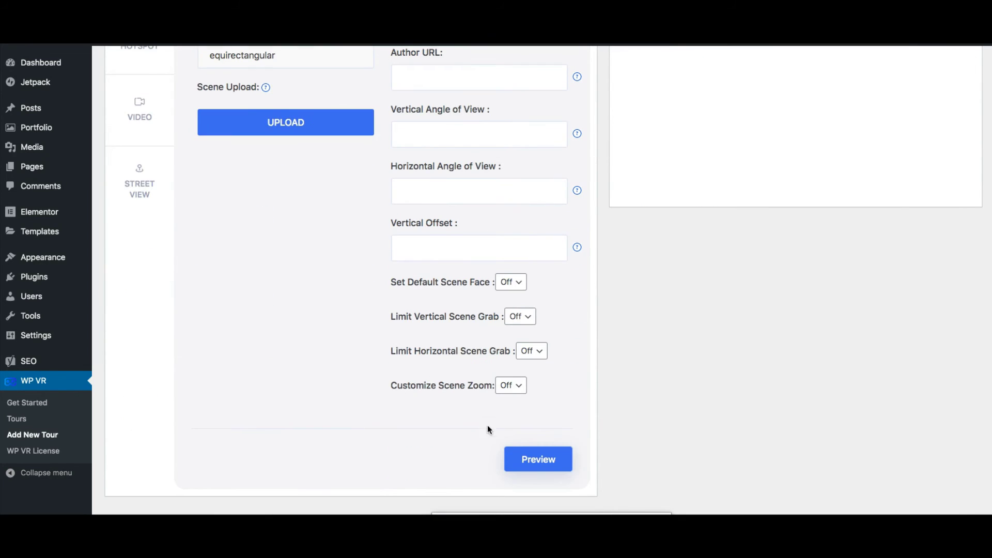
left_click(523, 459)
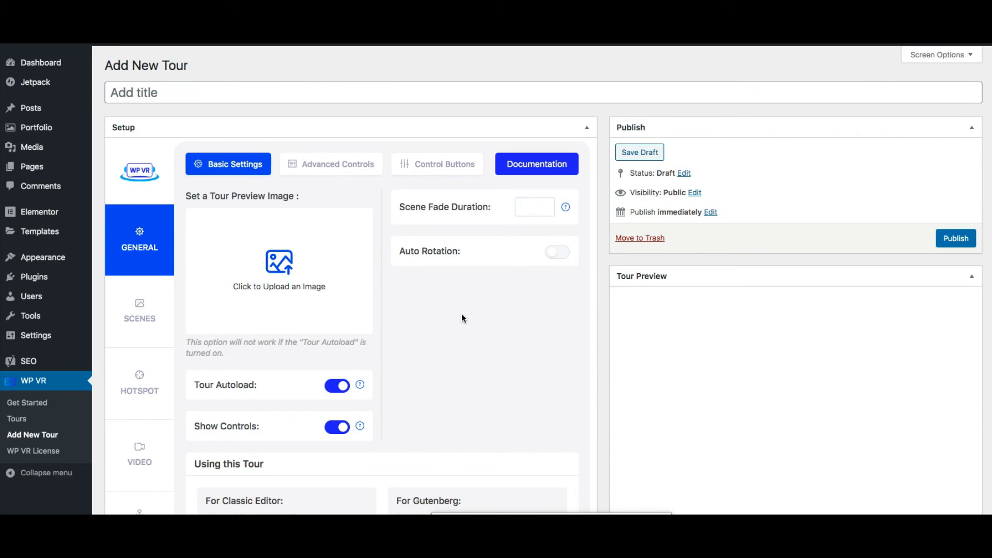
- Title the new tour 'Demo'
left_click(269, 94)
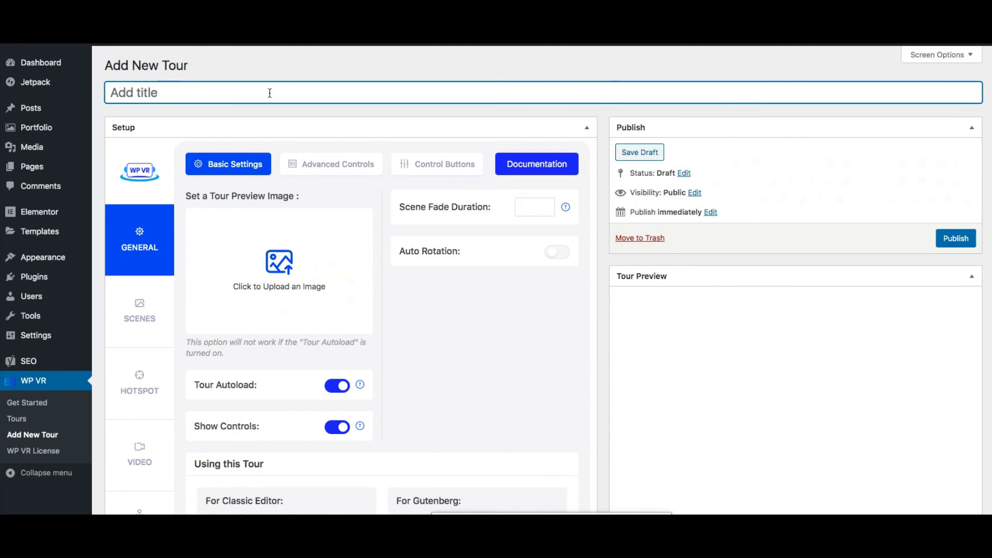
type("Demo")
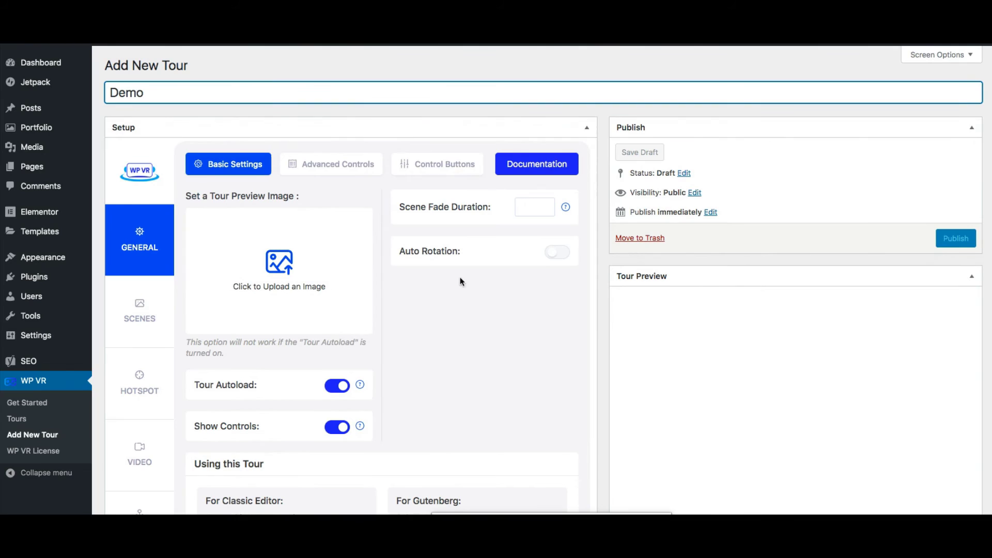
left_click(452, 310)
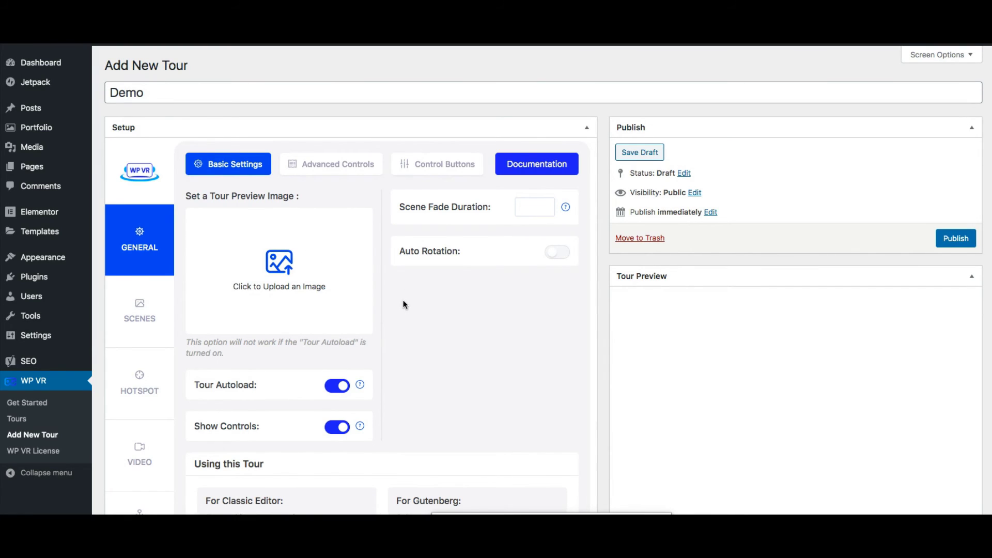
- Add scene 00001 using the rooftop restaurant panorama and set it as the default scene
left_click(143, 309)
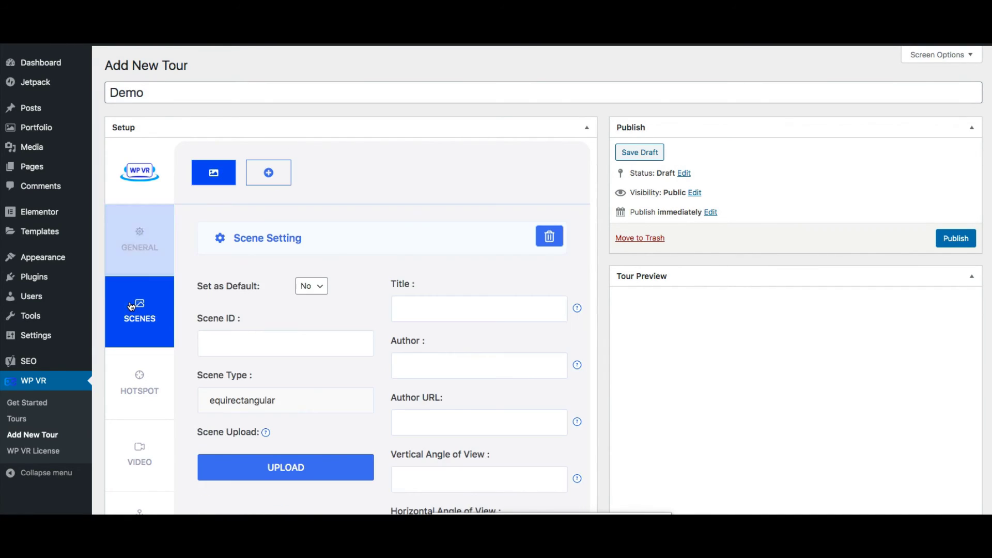
left_click(325, 467)
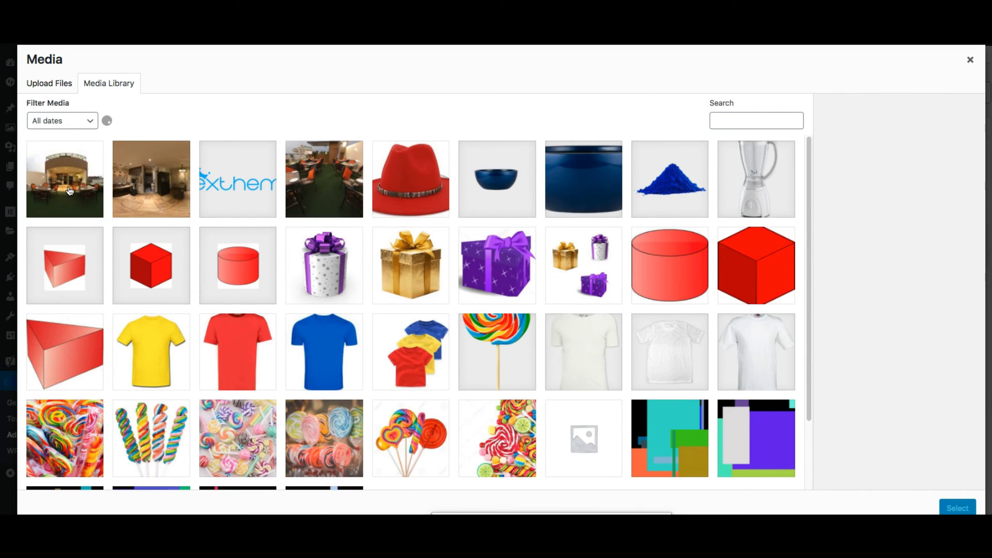
left_click(69, 191)
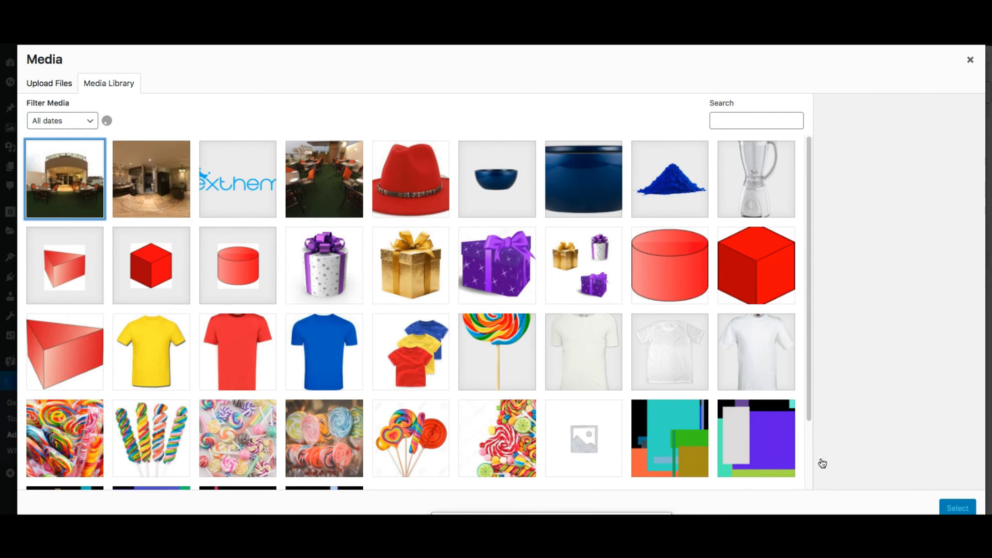
left_click(957, 509)
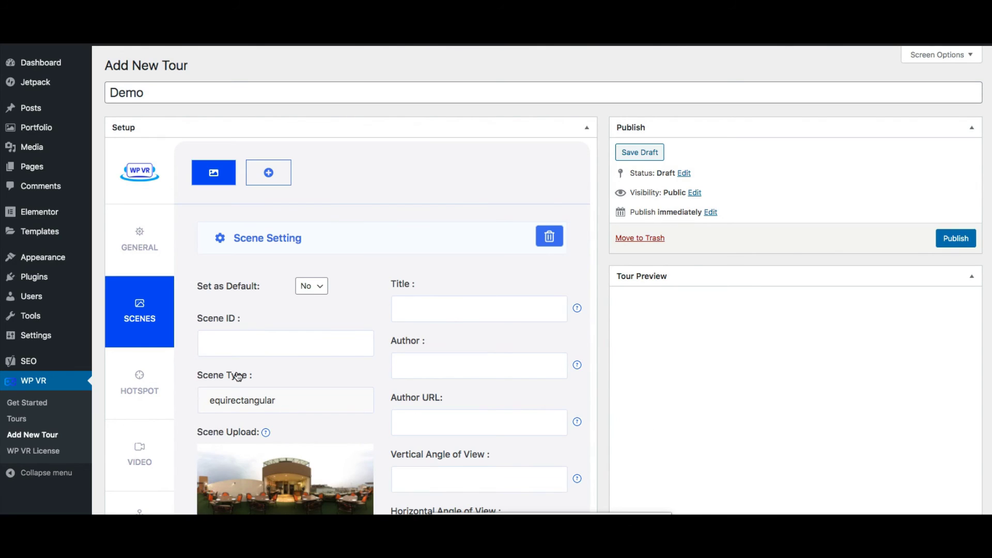
left_click(228, 343)
type("00001")
left_click(315, 290)
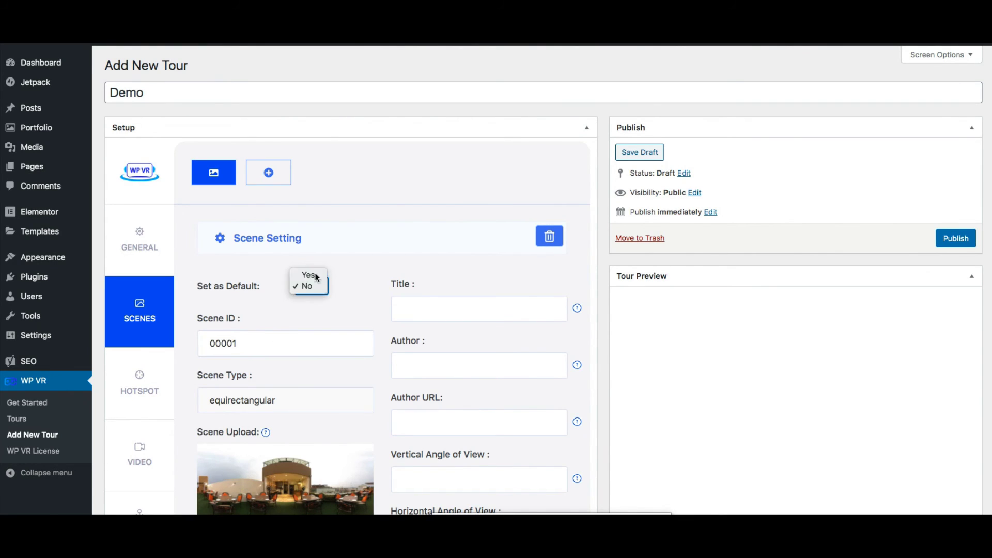
left_click(308, 275)
scroll(598, 287, "down", 6)
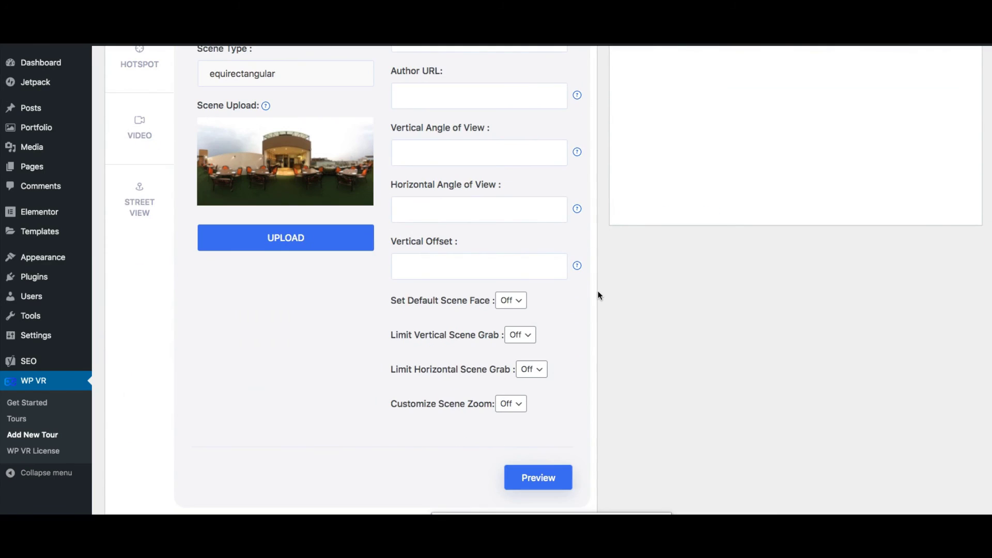
- Preview the Demo tour's rooftop panorama, turn it toward the dining tables, then publish the tour
left_click(547, 468)
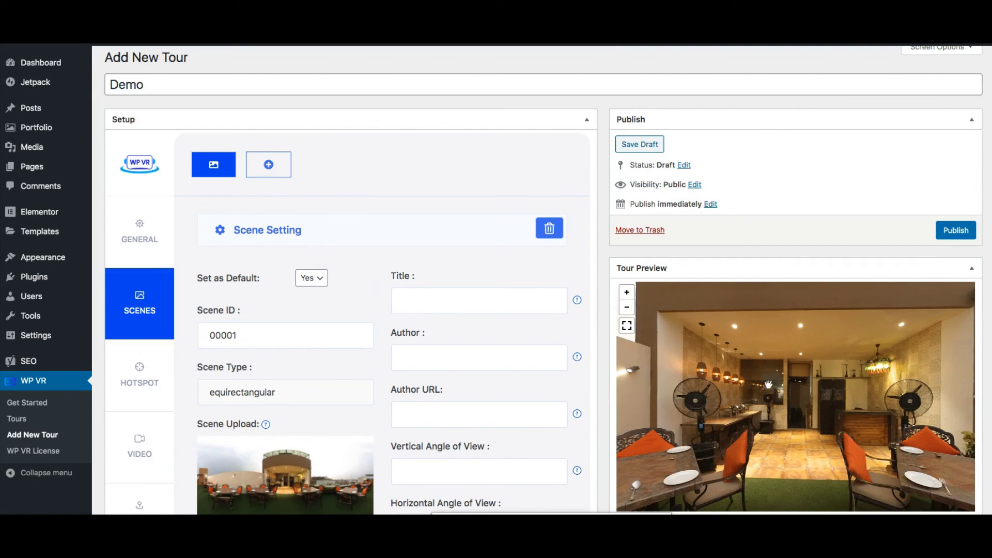
left_click_drag(749, 380, 843, 369)
left_click_drag(727, 371, 846, 350)
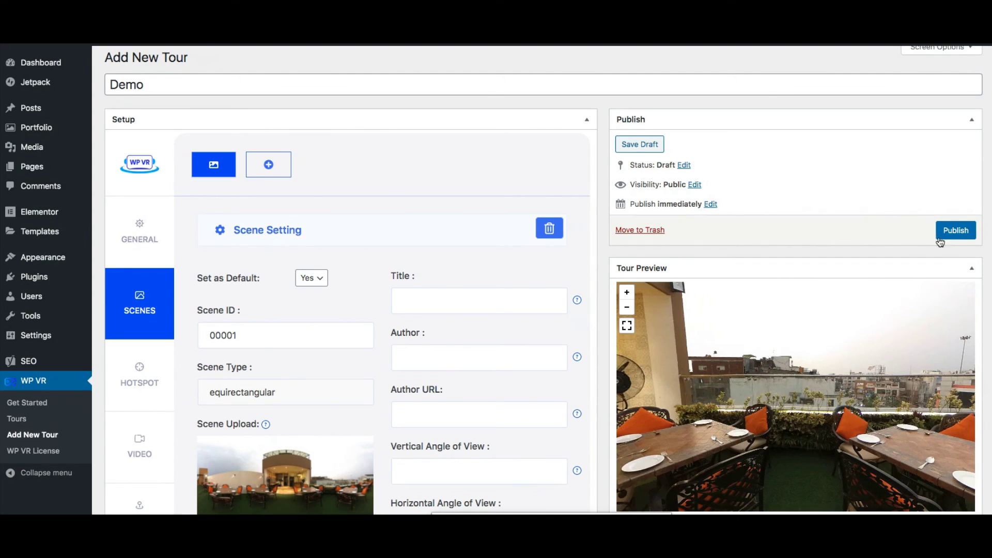
left_click(947, 237)
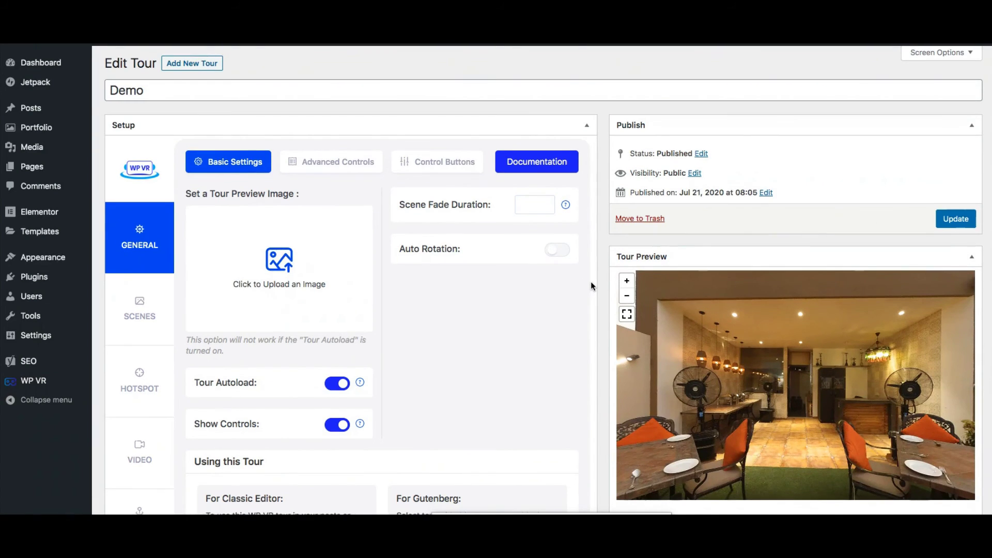
scroll(591, 282, "down", 3)
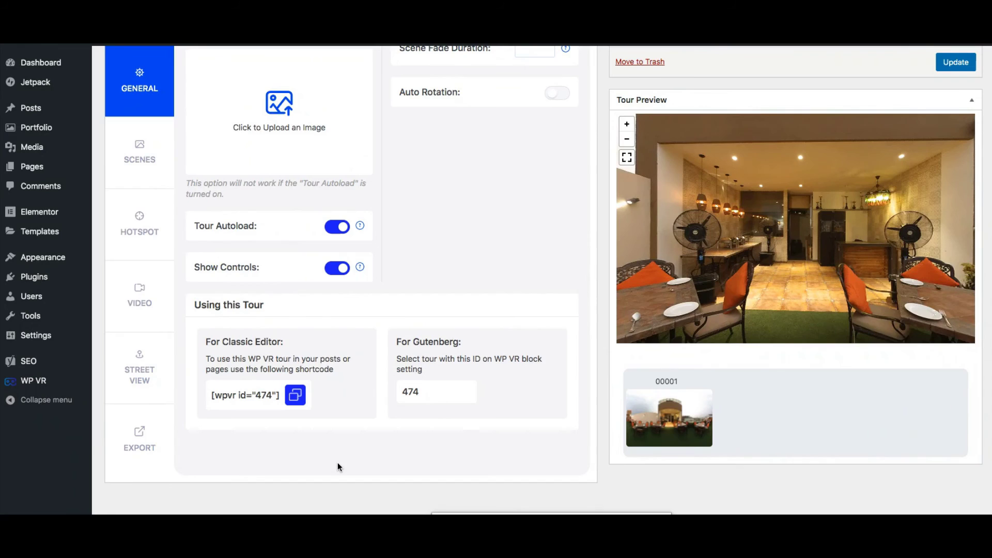
scroll(344, 464, "up", 3)
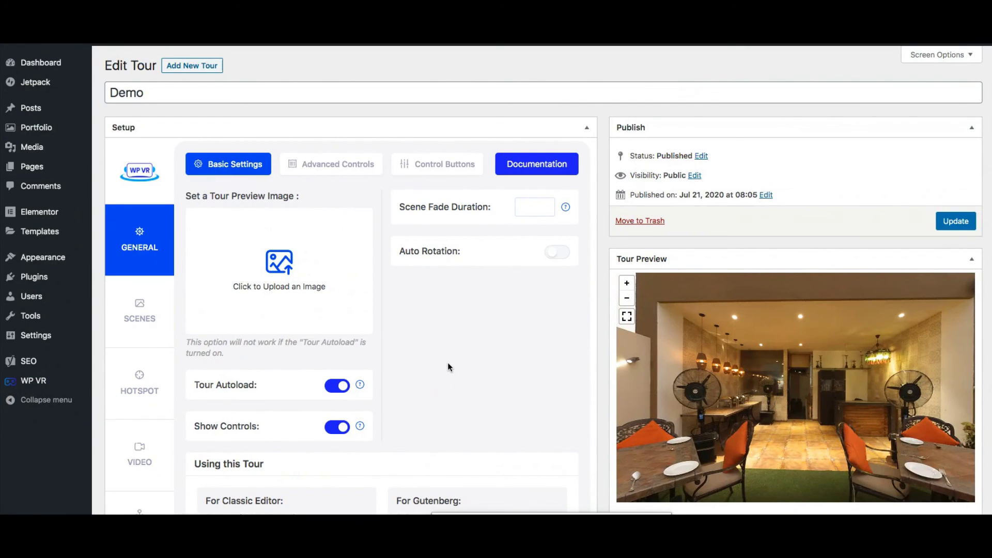
mouse_move(31, 166)
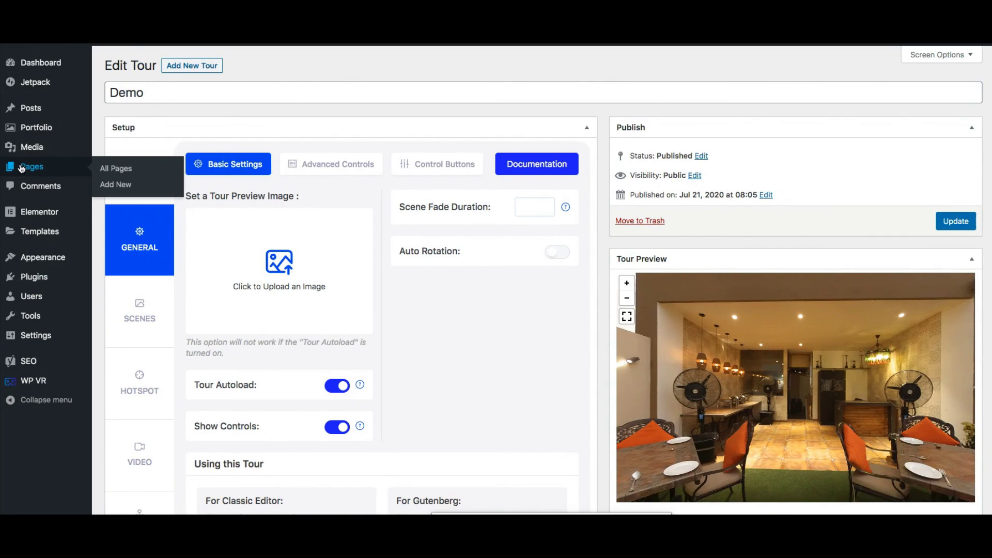
- Add a new page titled 'Demo Tour' with a WPVR block showing the Demo tour, ID 474
right_click(120, 187)
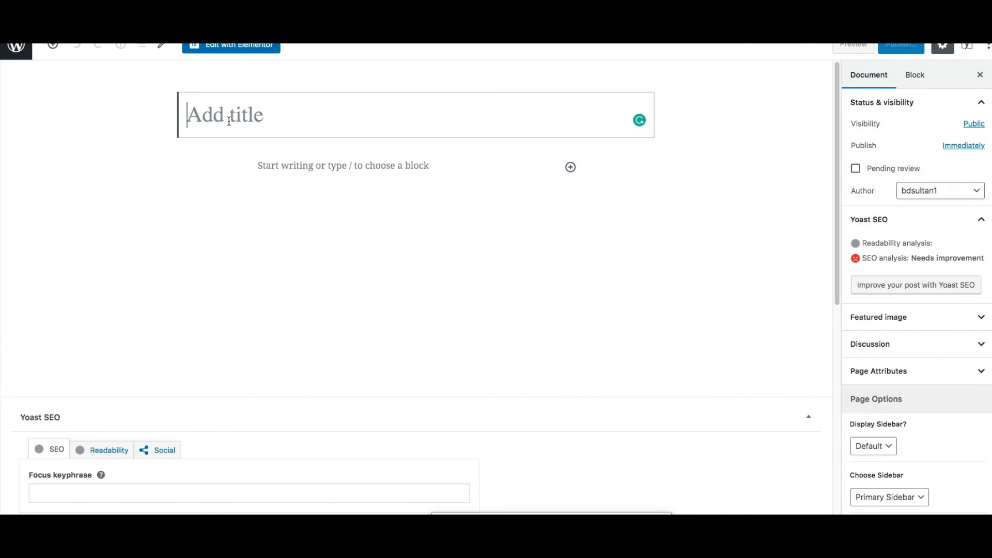
type("Demo")
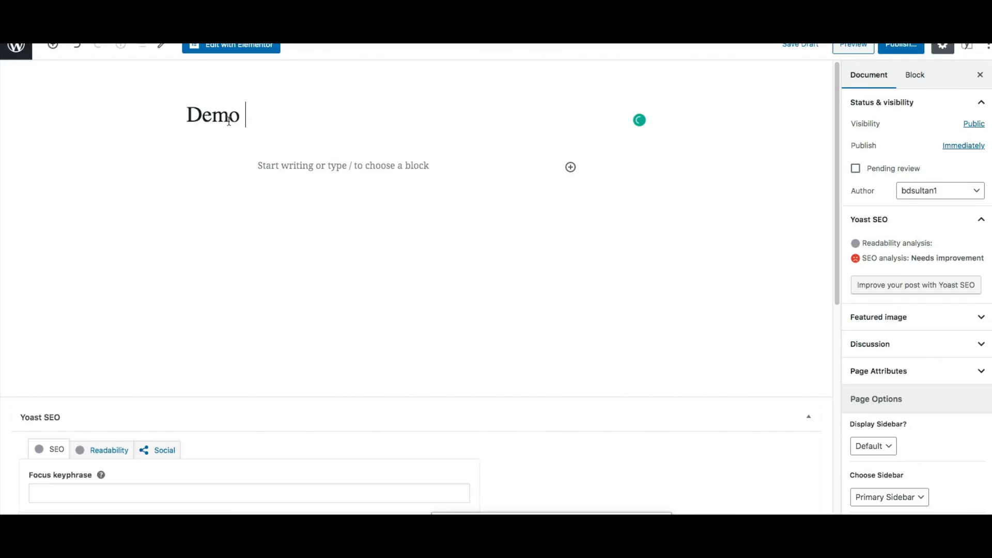
type(" Tour")
left_click(571, 168)
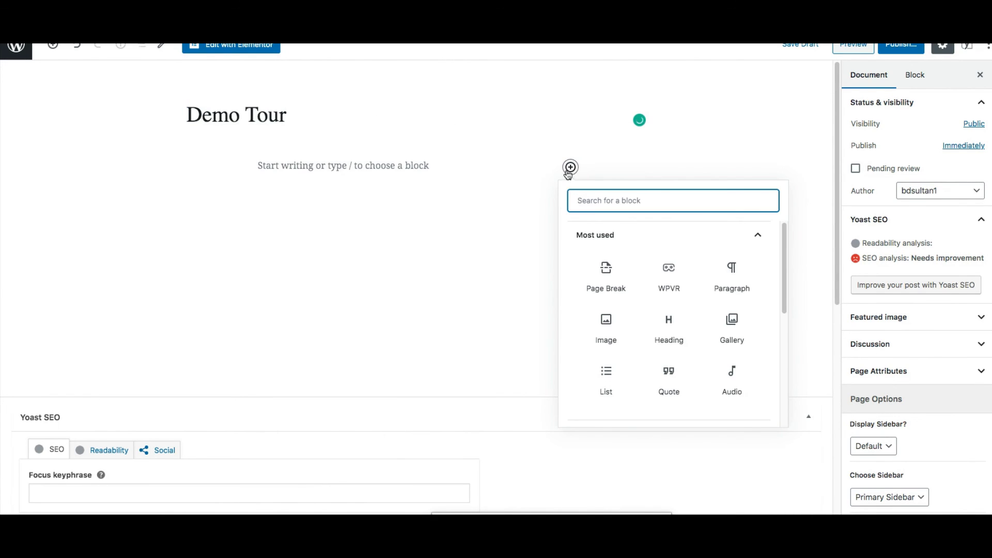
type("wpvr")
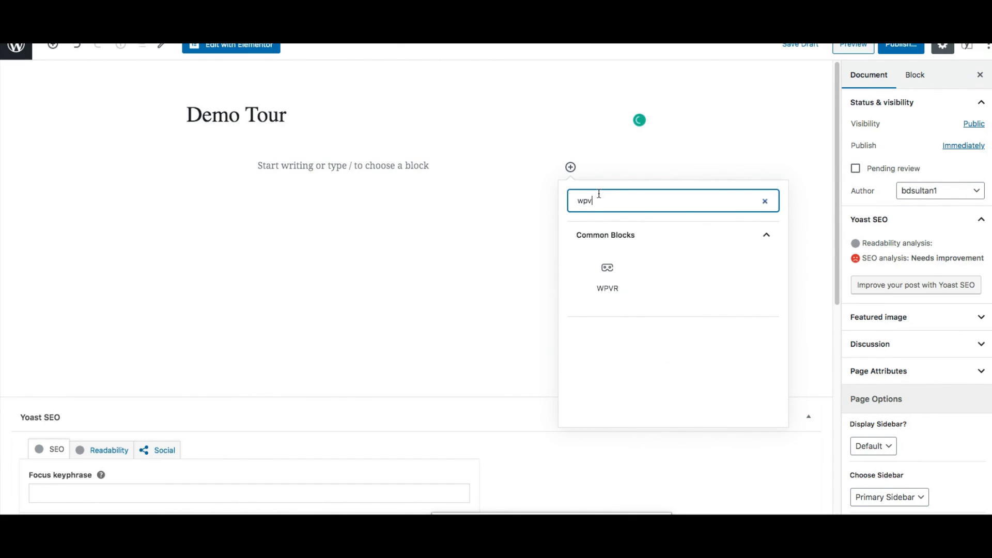
left_click(614, 268)
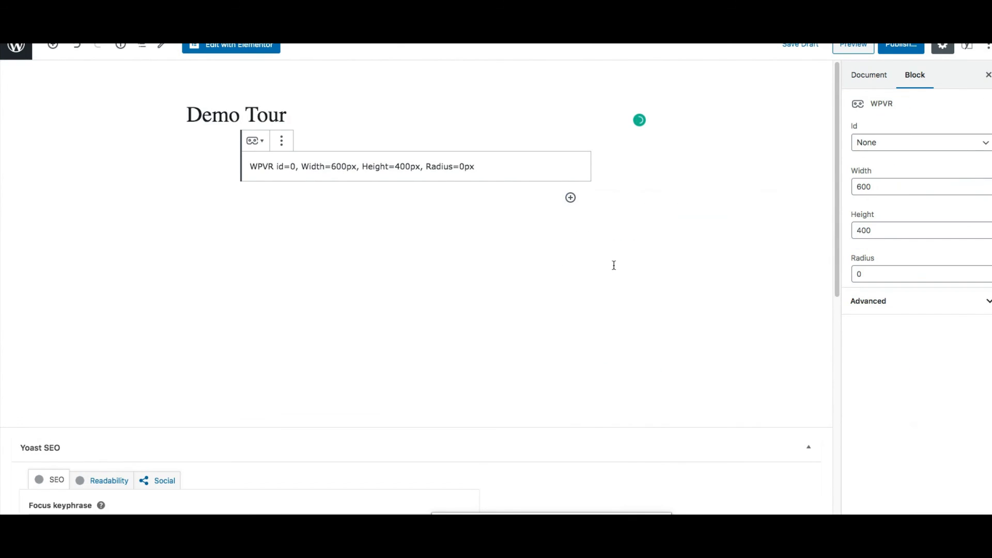
left_click(913, 144)
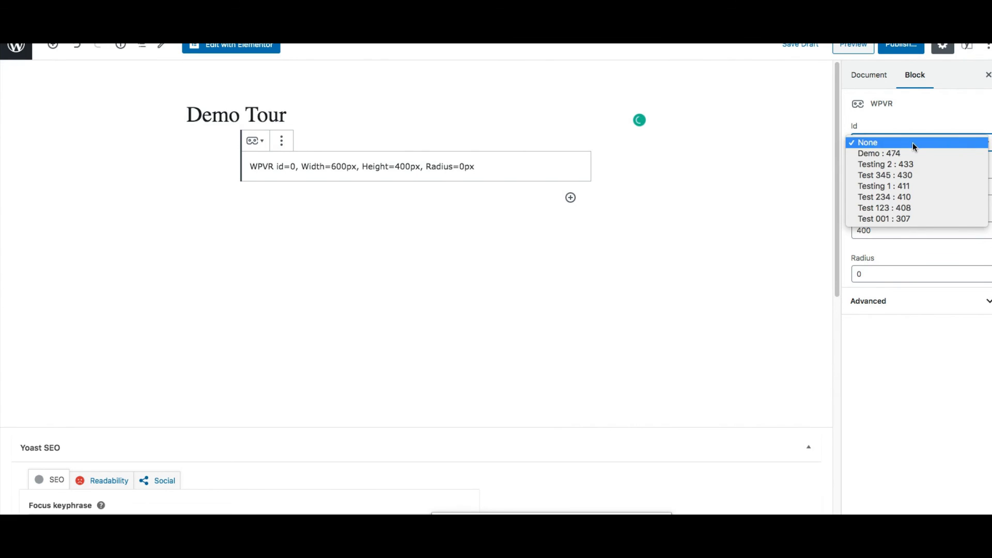
left_click(873, 153)
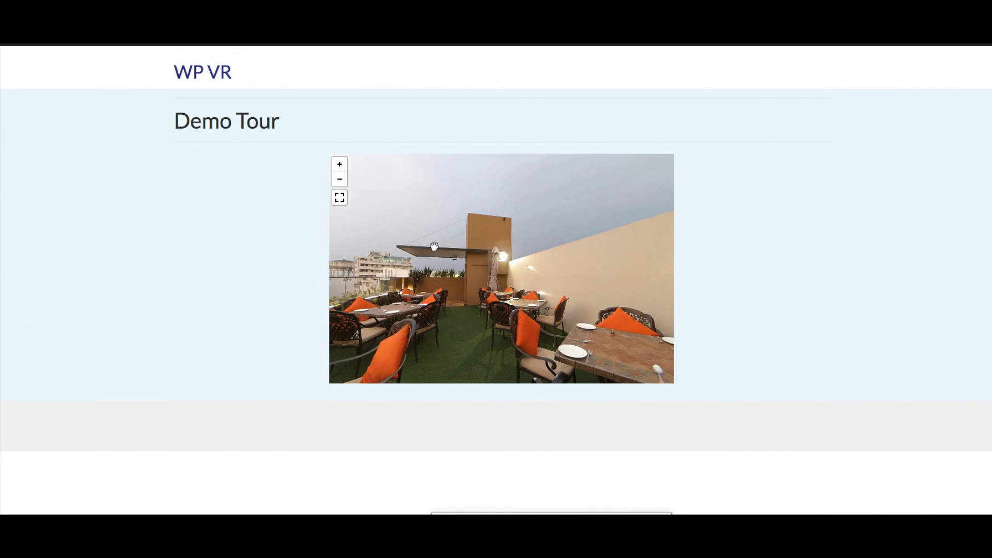
- Rotate the embedded restaurant panorama around the rooftop toward the skyline
left_click_drag(425, 248, 723, 282)
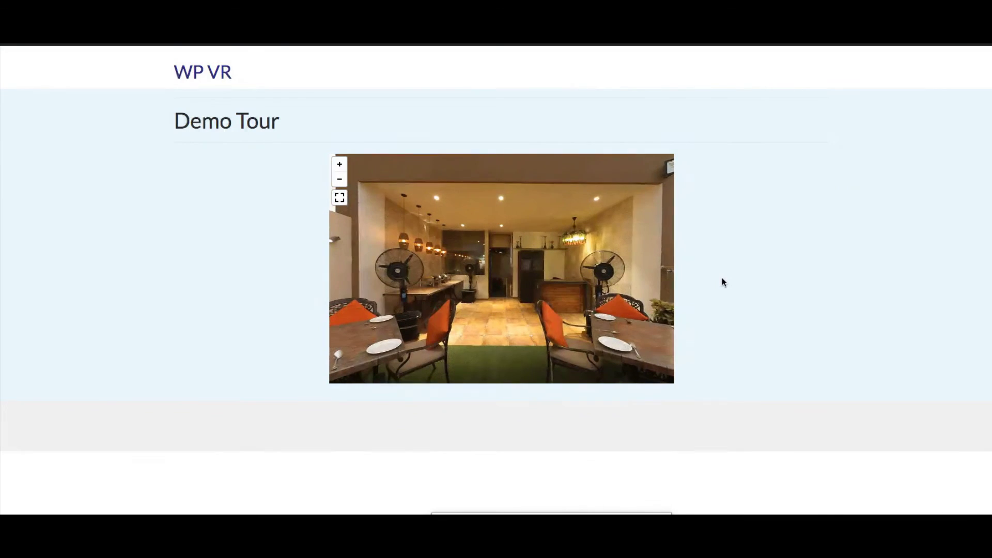